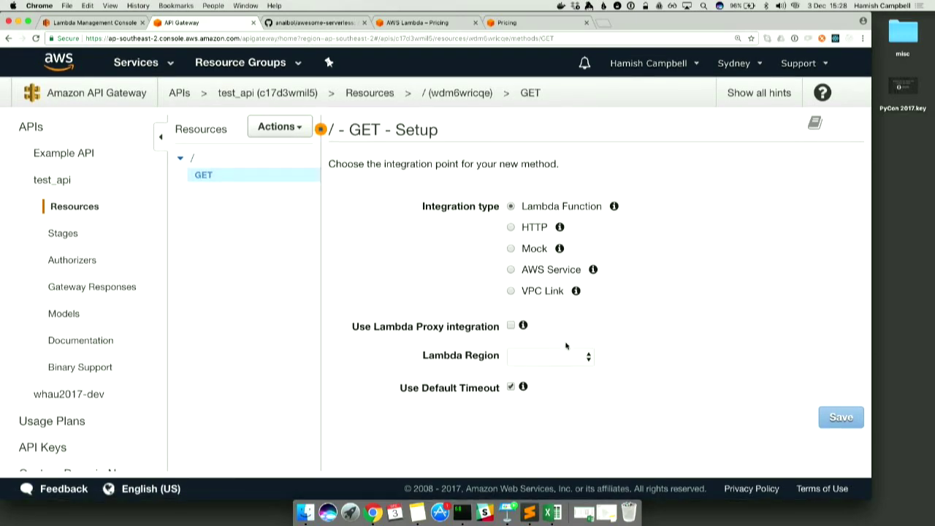
- Connect the GET method to the Lambda function test_function_for_fun in region ap-southeast-2 and grant API Gateway permission to invoke it
{"action": "left_click", "coordinate": [563, 355]}
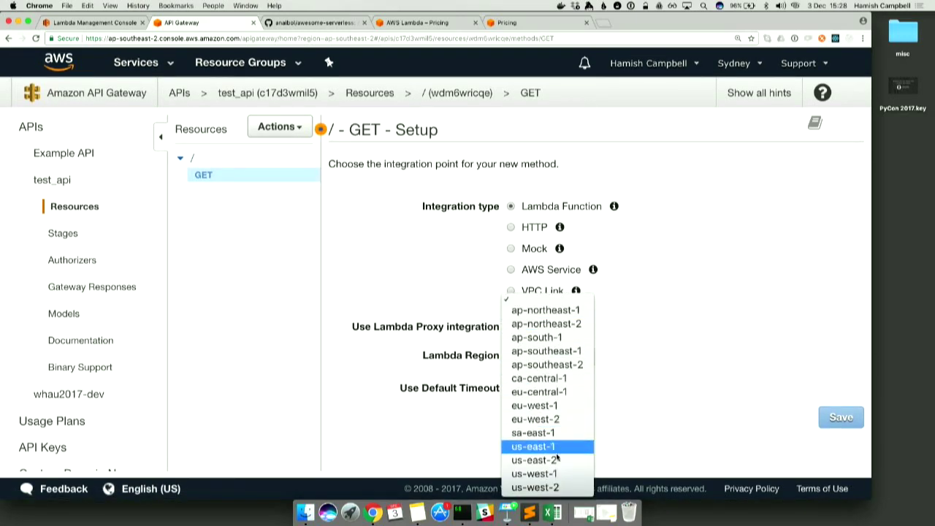
{"action": "left_click", "coordinate": [548, 364]}
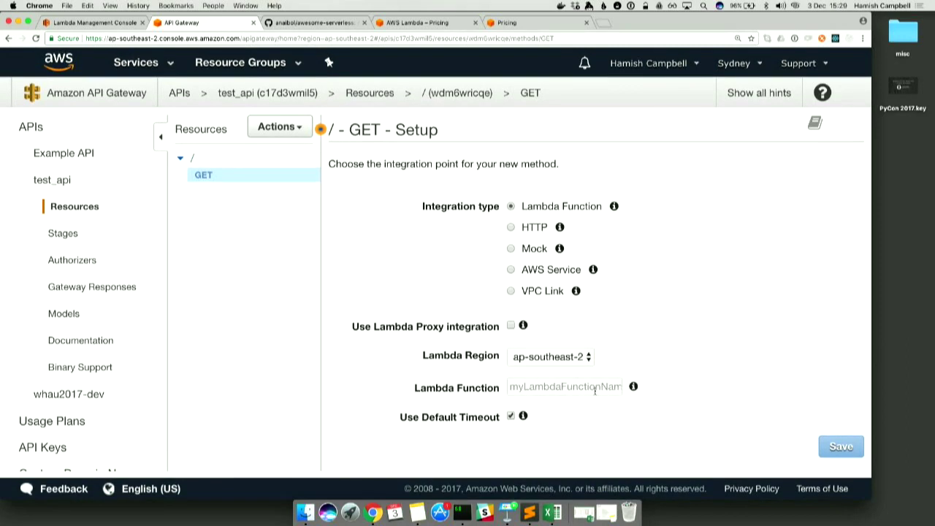
{"action": "left_click", "coordinate": [595, 391]}
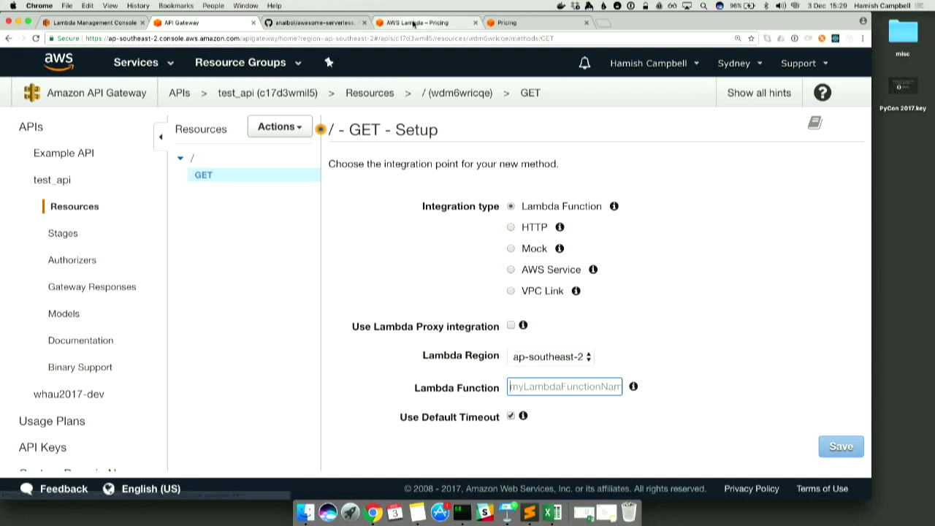
{"action": "left_click", "coordinate": [92, 23]}
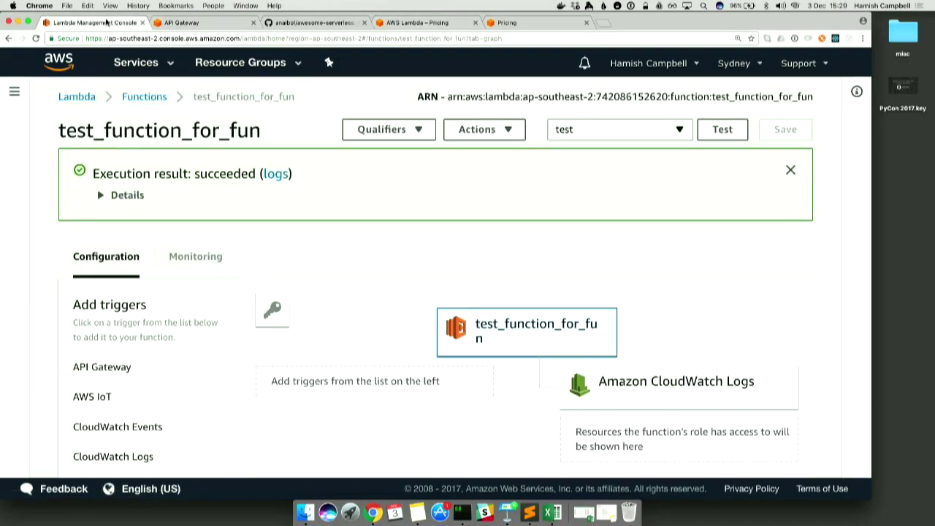
{"action": "left_click_drag", "start_coordinate": [271, 141], "coordinate": [57, 133]}
{"action": "key", "text": "super+c"}
{"action": "left_click", "coordinate": [183, 23]}
{"action": "key", "text": "super+v"}
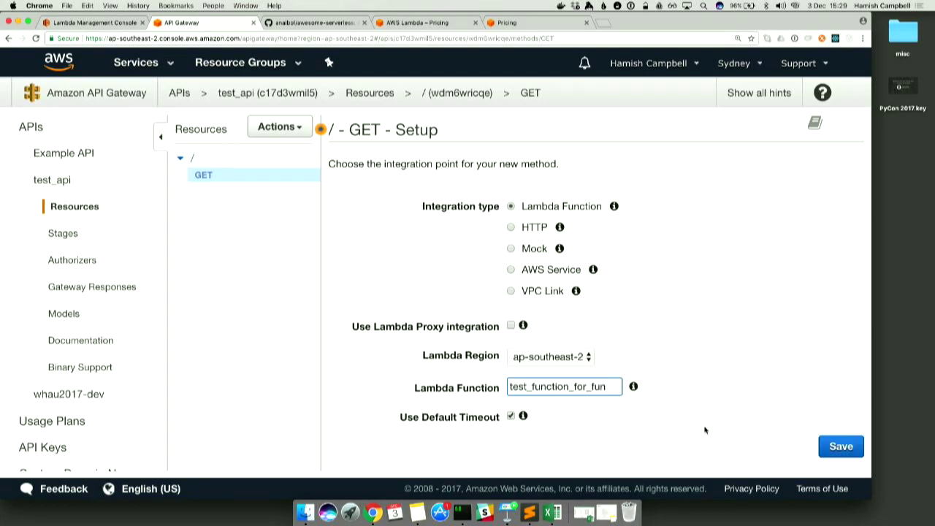
{"action": "left_click", "coordinate": [843, 456]}
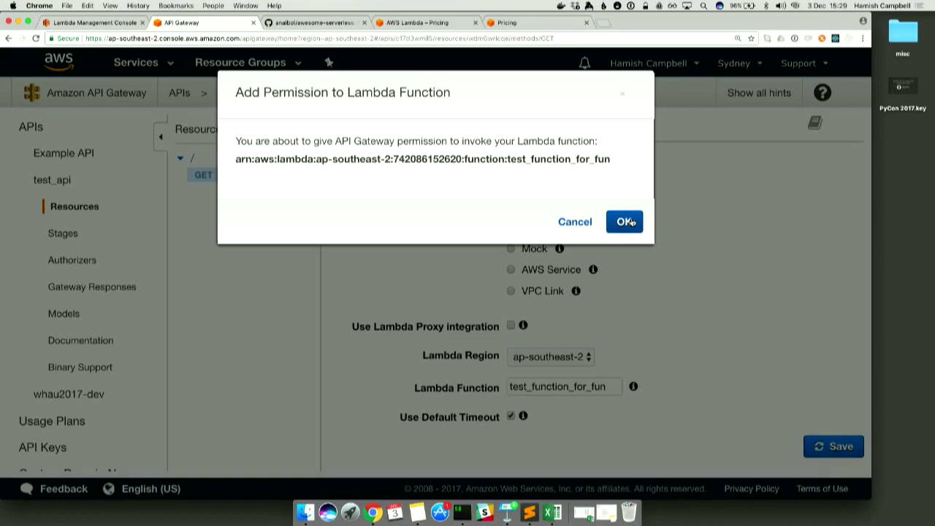
{"action": "left_click", "coordinate": [626, 222]}
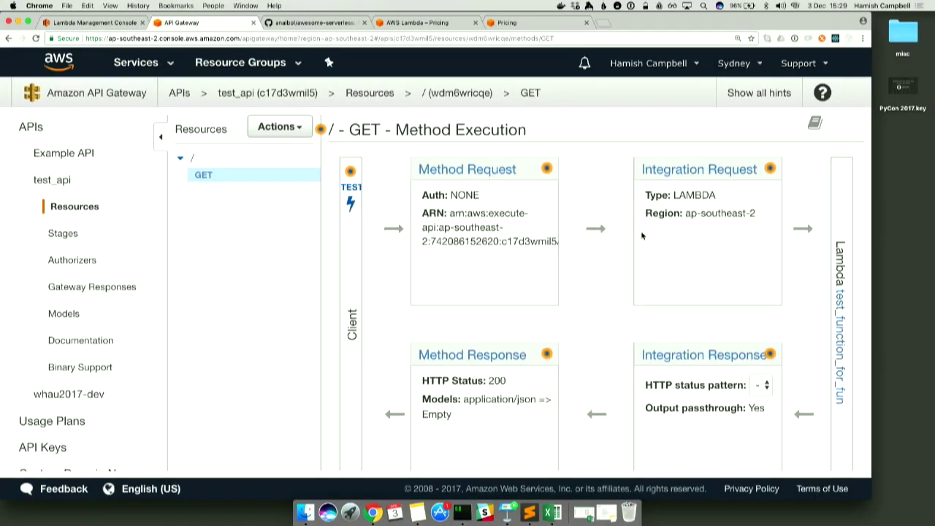
- Examine the GET method's execution flow, from the method and integration requests to the integration and method responses
{"action": "scroll", "coordinate": [642, 235], "scroll_direction": "down", "scroll_amount": 1}
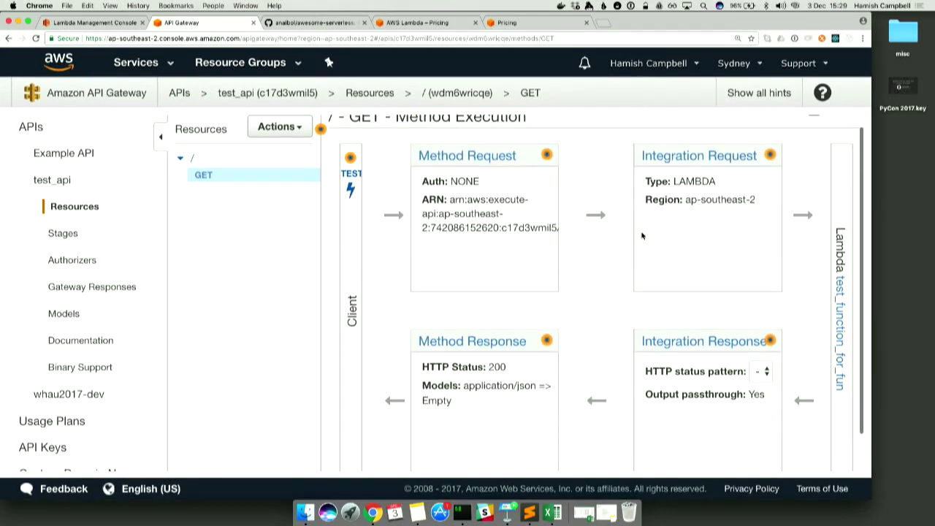
{"action": "scroll", "coordinate": [409, 245], "scroll_direction": "up", "scroll_amount": 1}
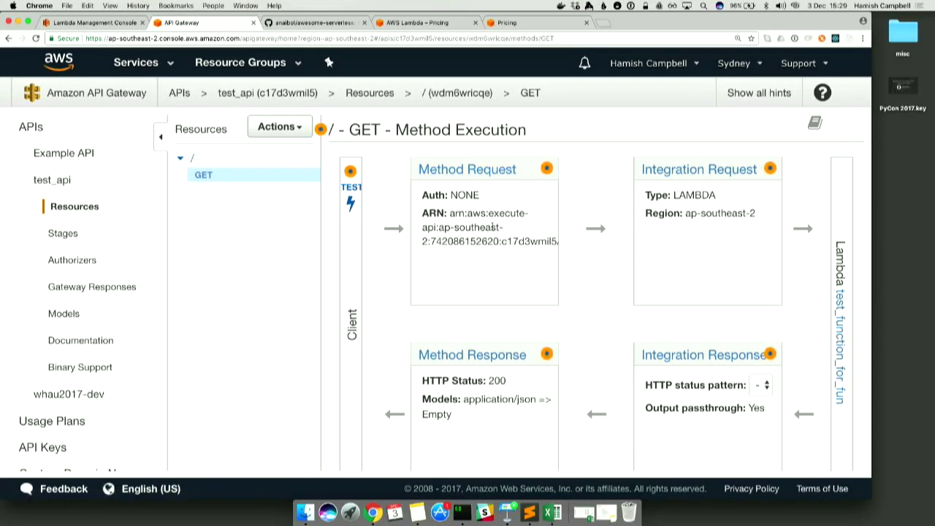
{"action": "scroll", "coordinate": [774, 182], "scroll_direction": "down", "scroll_amount": 1}
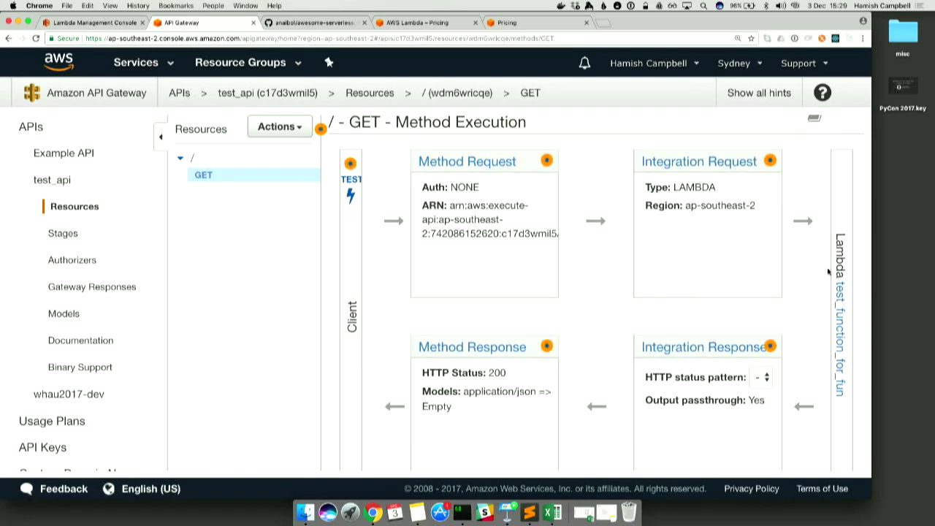
{"action": "scroll", "coordinate": [829, 345], "scroll_direction": "down", "scroll_amount": 3}
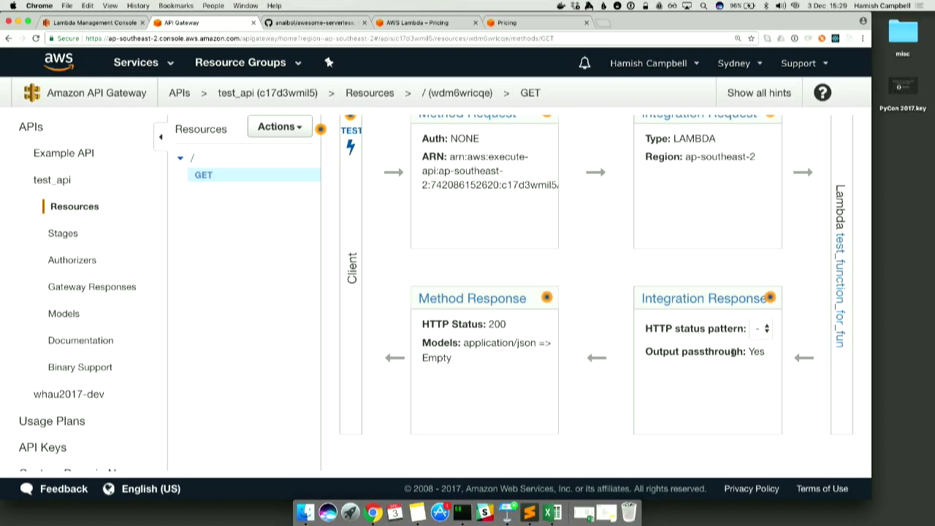
{"action": "scroll", "coordinate": [732, 351], "scroll_direction": "up", "scroll_amount": 2}
{"action": "scroll", "coordinate": [733, 353], "scroll_direction": "down", "scroll_amount": 1}
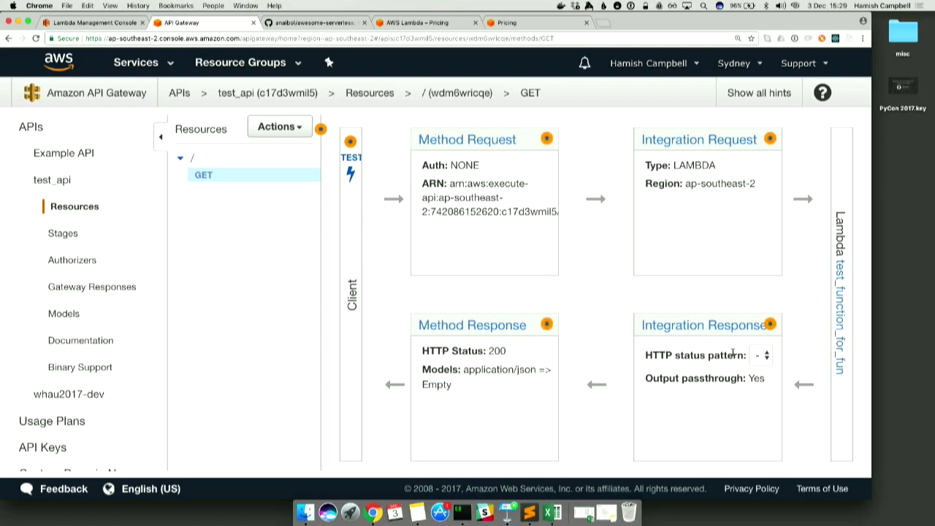
{"action": "scroll", "coordinate": [732, 354], "scroll_direction": "down", "scroll_amount": 1}
{"action": "scroll", "coordinate": [732, 356], "scroll_direction": "up", "scroll_amount": 2}
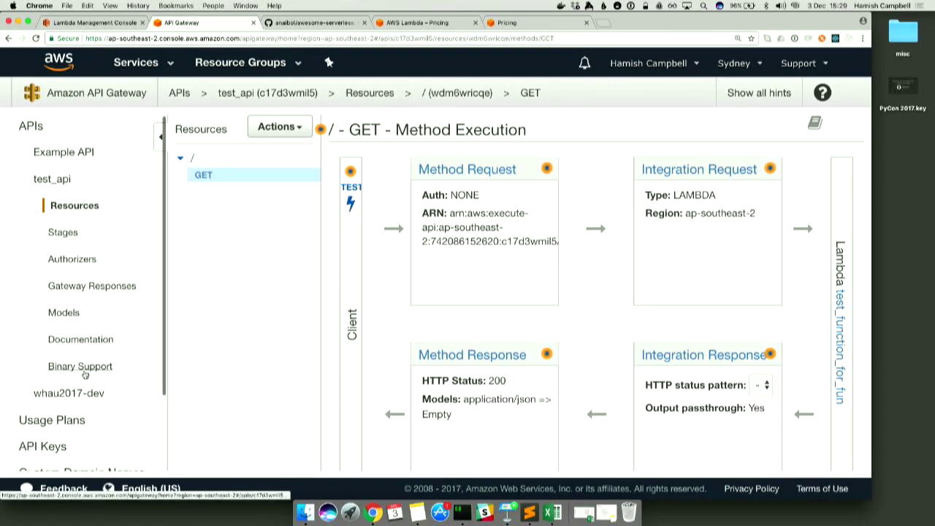
- Look through the Gateway Responses list of test_api
{"action": "left_click", "coordinate": [90, 287]}
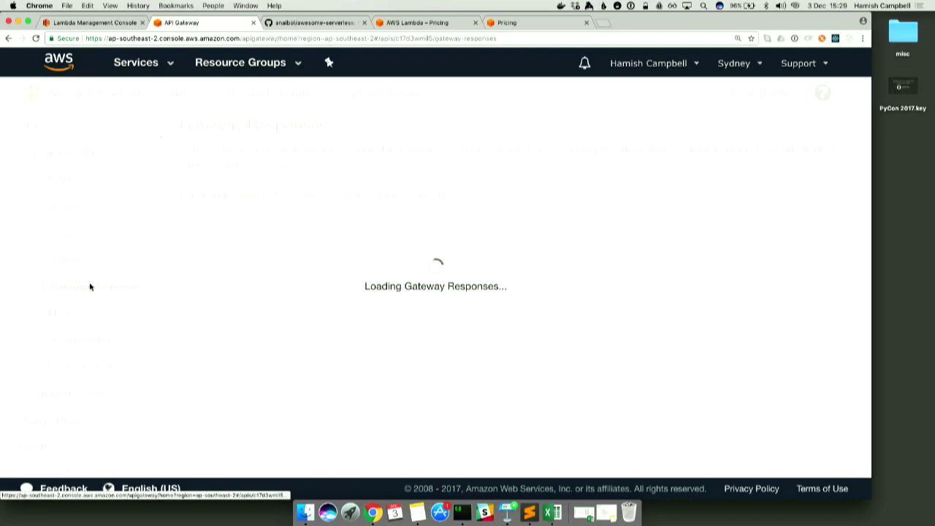
{"action": "scroll", "coordinate": [264, 310], "scroll_direction": "down", "scroll_amount": 1}
{"action": "scroll", "coordinate": [264, 310], "scroll_direction": "down", "scroll_amount": 2}
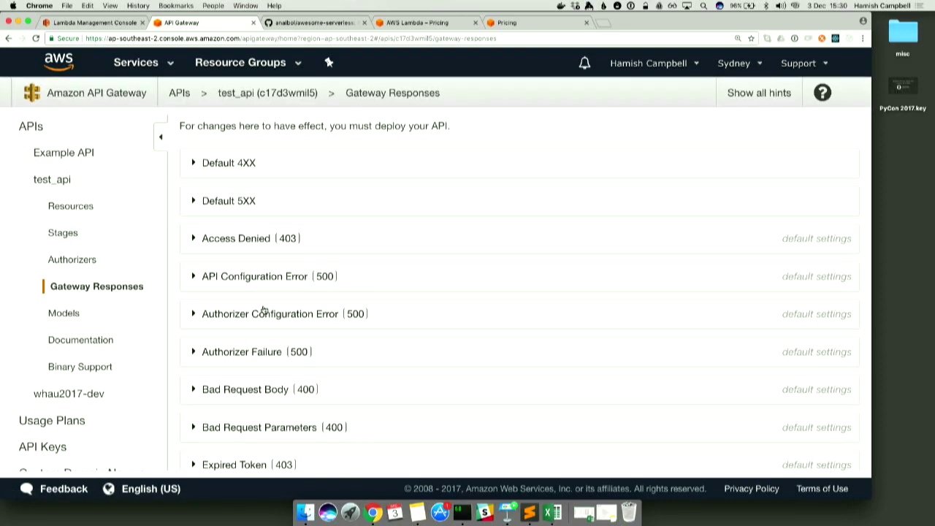
{"action": "scroll", "coordinate": [264, 310], "scroll_direction": "down", "scroll_amount": 8}
{"action": "scroll", "coordinate": [264, 310], "scroll_direction": "up", "scroll_amount": 10}
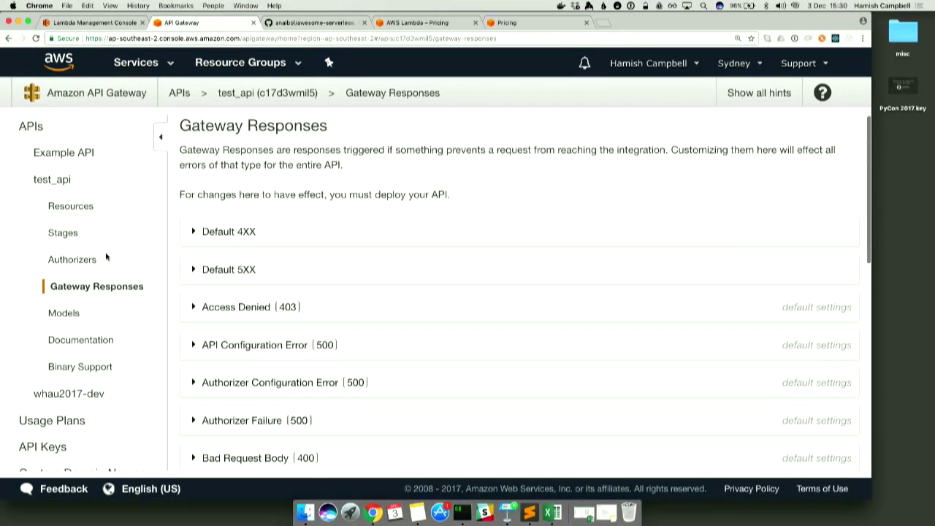
{"action": "left_click", "coordinate": [74, 260]}
{"action": "left_click", "coordinate": [69, 239]}
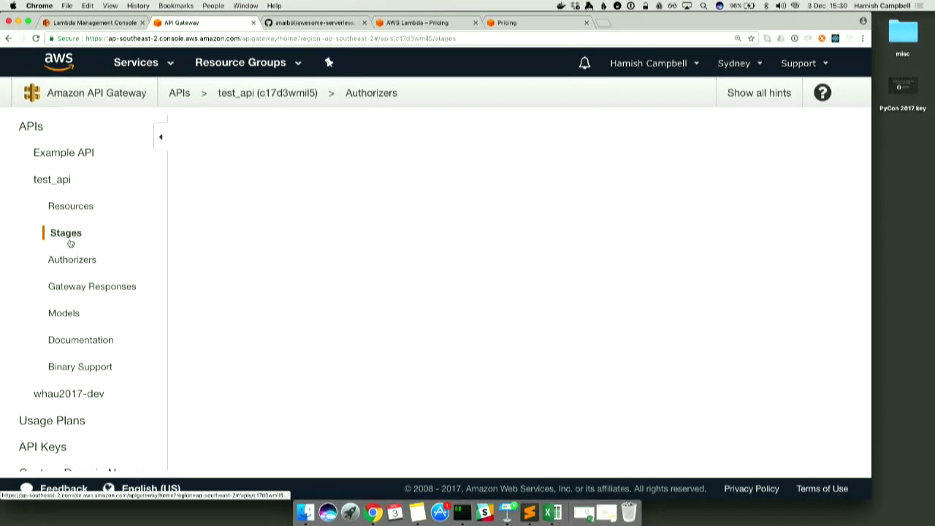
- Deploy test_api from its resources to a new stage named test
{"action": "left_click", "coordinate": [77, 211]}
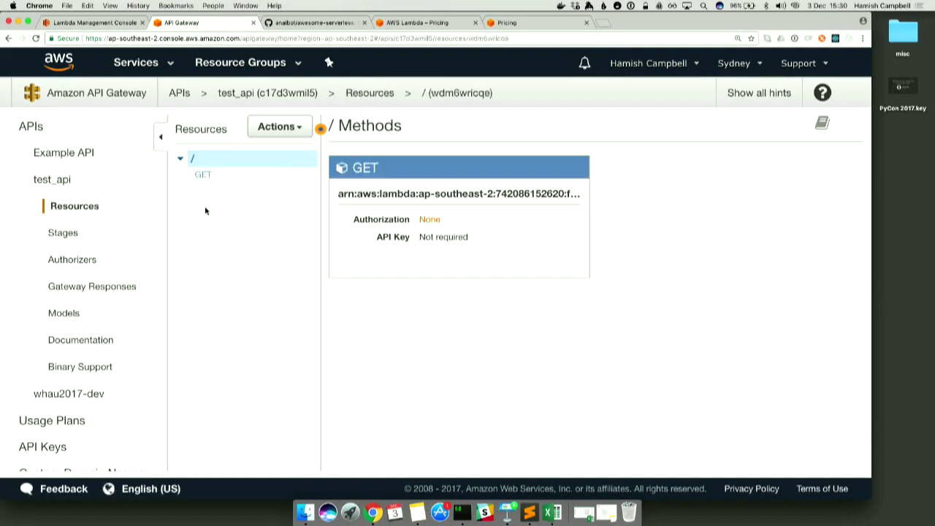
{"action": "left_click", "coordinate": [264, 139]}
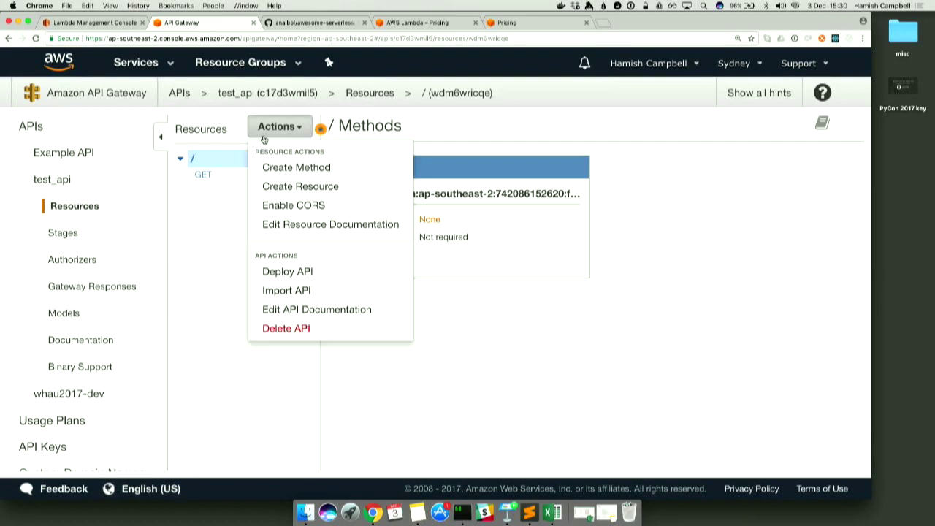
{"action": "left_click", "coordinate": [292, 272]}
{"action": "left_click", "coordinate": [444, 217]}
{"action": "left_click", "coordinate": [446, 191]}
{"action": "left_click", "coordinate": [487, 202]}
{"action": "left_click", "coordinate": [475, 218]}
{"action": "type", "text": "test"}
{"action": "left_click", "coordinate": [634, 351]}
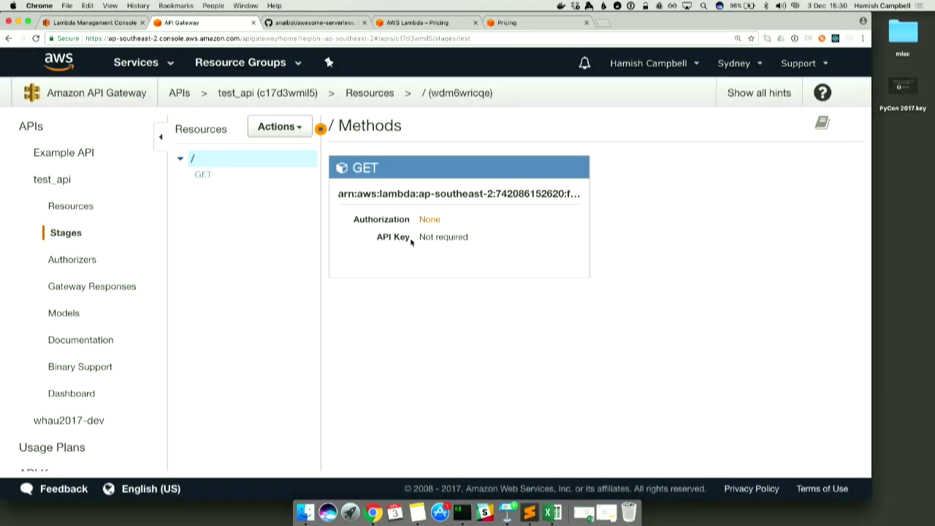
- Open the test stage's invoke URL in a new browser tab, check the enlarged response, and close that tab
{"action": "right_click", "coordinate": [487, 181]}
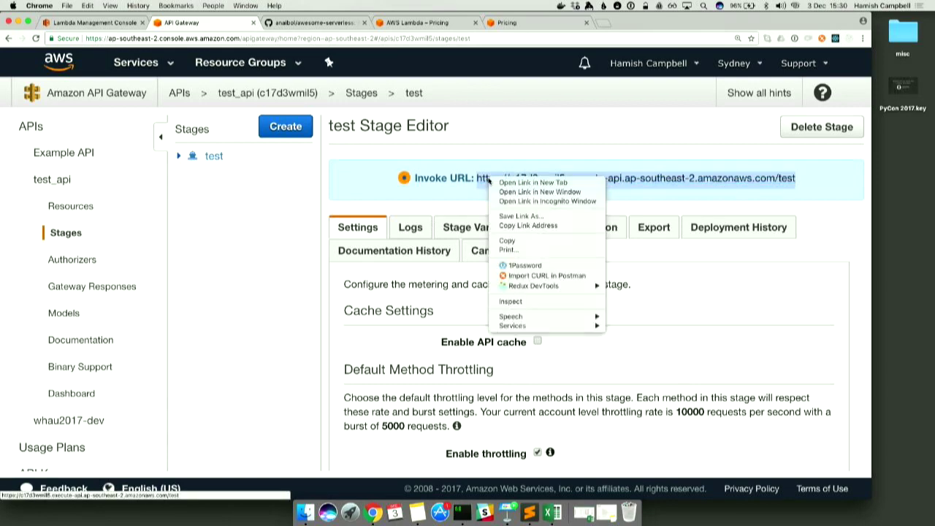
{"action": "left_click", "coordinate": [509, 187]}
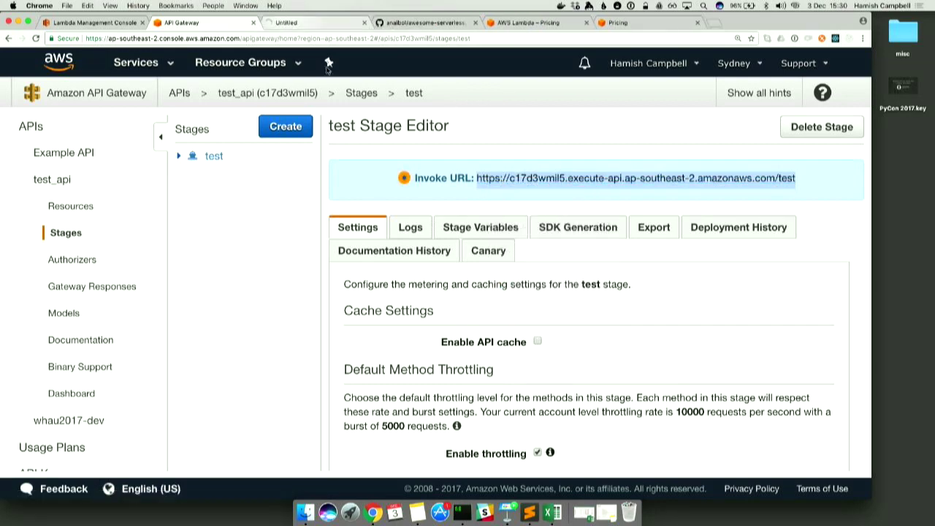
{"action": "left_click", "coordinate": [290, 21]}
{"action": "key", "text": "super+equal"}
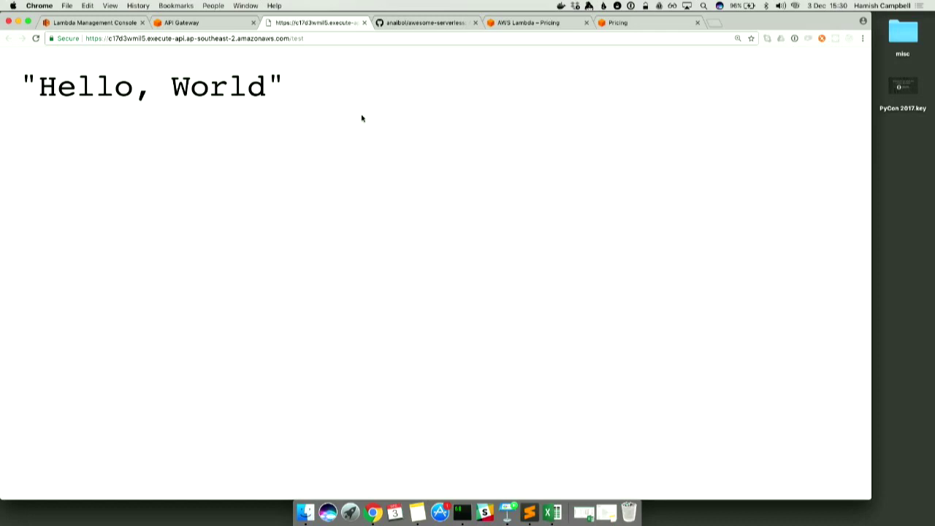
{"action": "key", "text": "super+minus"}
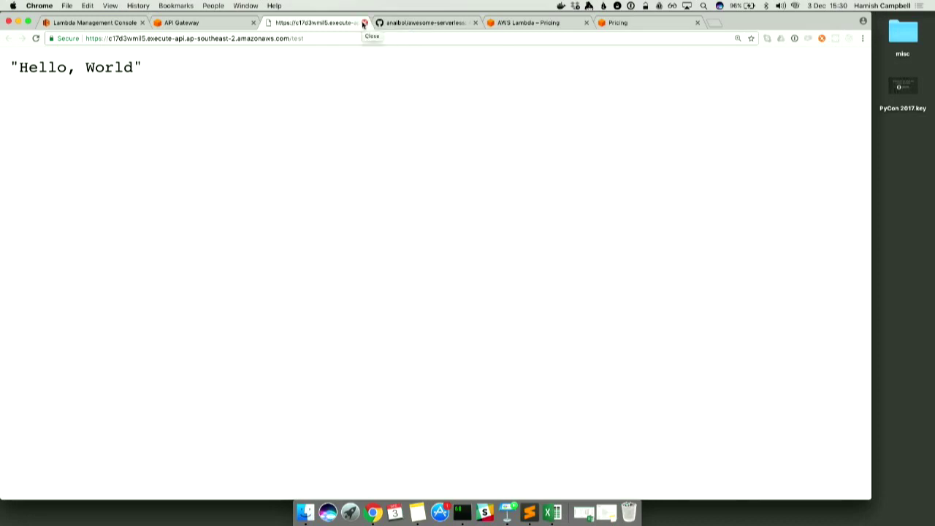
{"action": "left_click", "coordinate": [363, 23]}
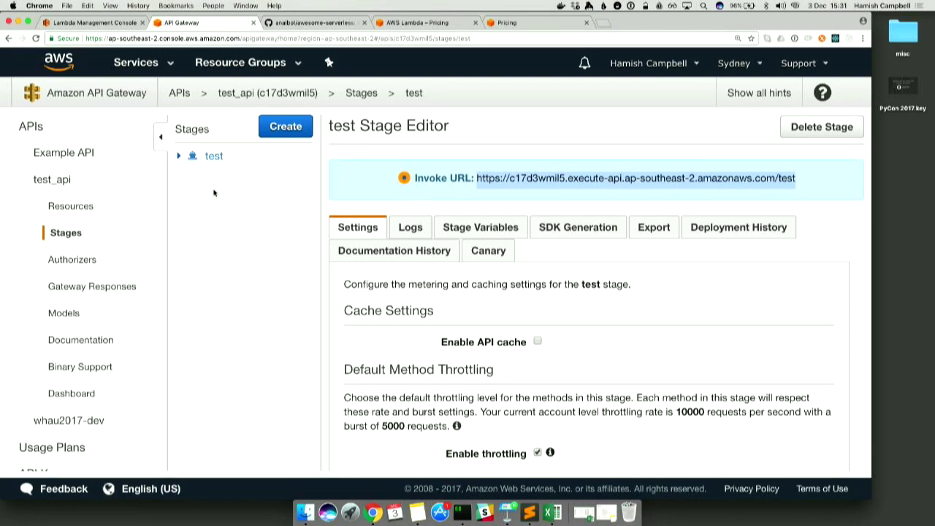
- Expand the test stage's resource tree and review the stage's cache, throttling and client certificate settings
{"action": "left_click", "coordinate": [179, 156]}
{"action": "scroll", "coordinate": [614, 385], "scroll_direction": "down", "scroll_amount": 5}
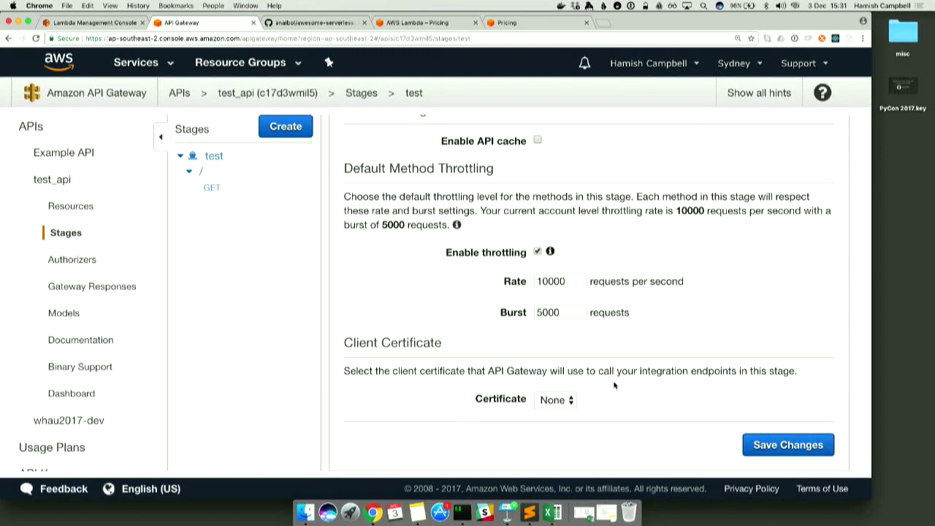
{"action": "scroll", "coordinate": [614, 385], "scroll_direction": "up", "scroll_amount": 5}
{"action": "scroll", "coordinate": [517, 343], "scroll_direction": "down", "scroll_amount": 5}
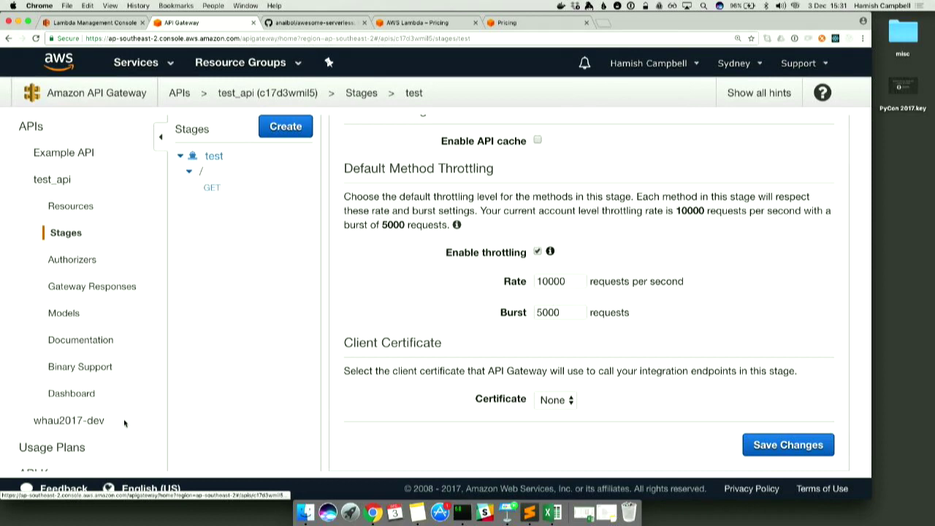
- Open the form for creating a usage plan and review its throttling and quota options
{"action": "scroll", "coordinate": [117, 424], "scroll_direction": "down", "scroll_amount": 3}
{"action": "left_click", "coordinate": [26, 356]}
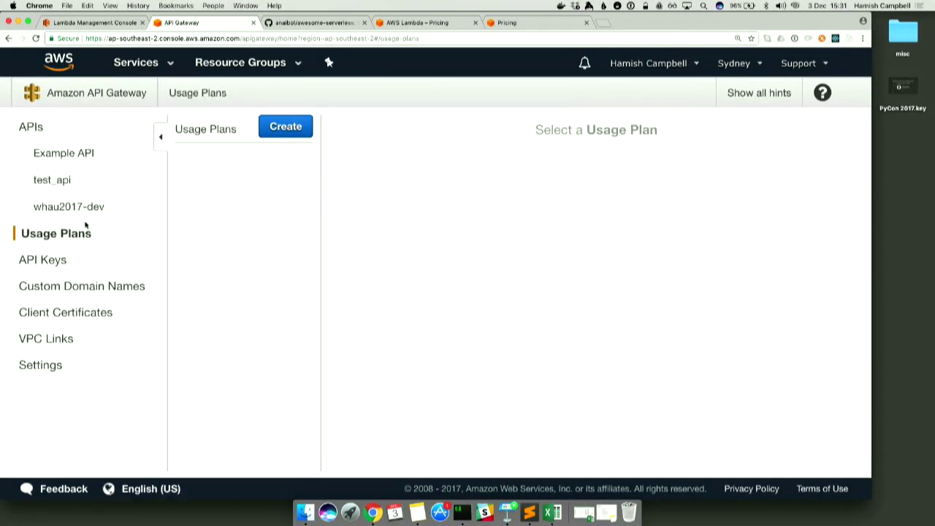
{"action": "left_click", "coordinate": [272, 130]}
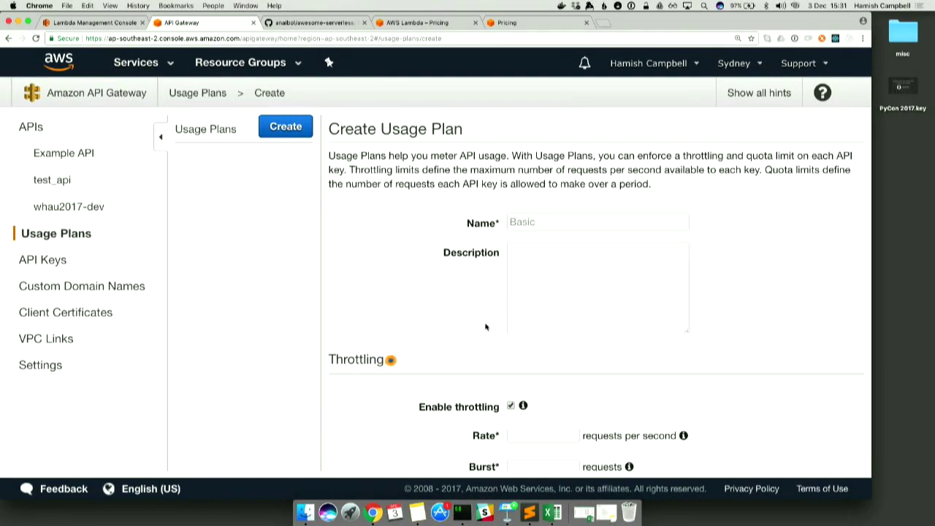
{"action": "scroll", "coordinate": [482, 323], "scroll_direction": "down", "scroll_amount": 5}
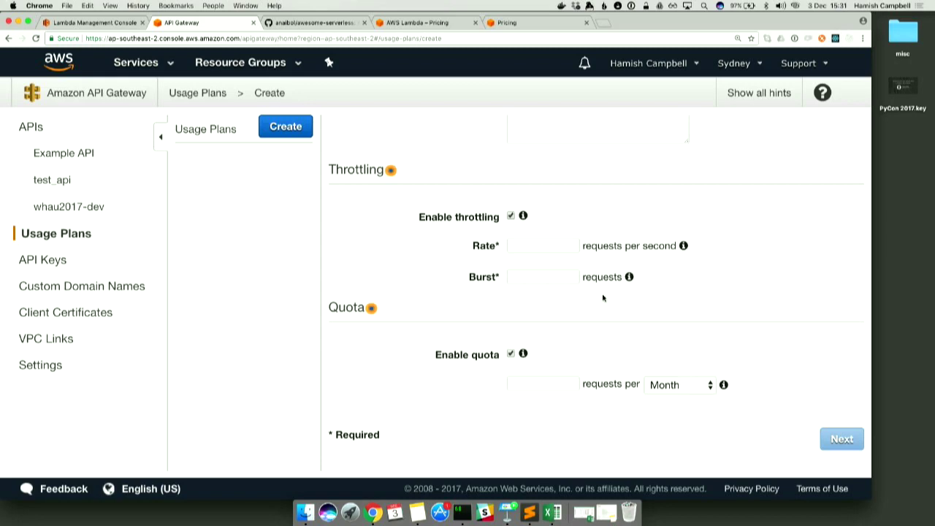
{"action": "scroll", "coordinate": [603, 298], "scroll_direction": "down", "scroll_amount": 1}
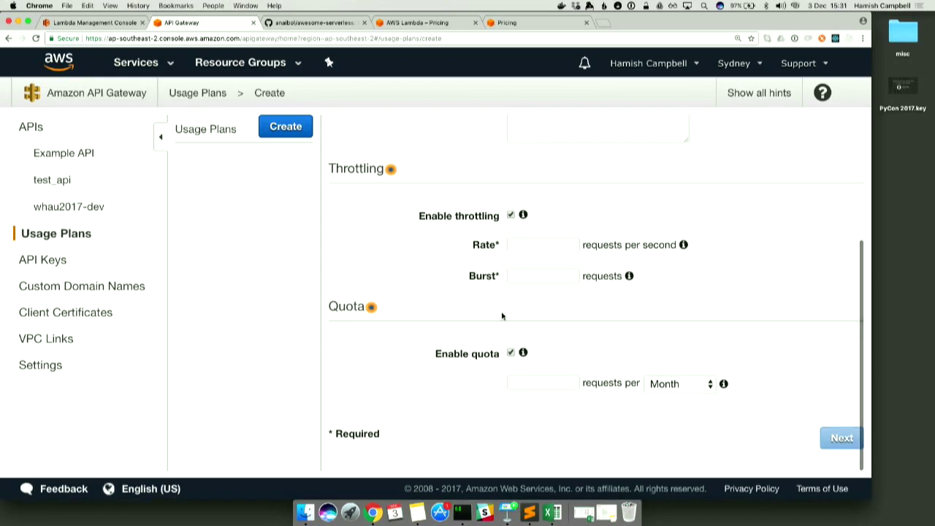
{"action": "scroll", "coordinate": [442, 324], "scroll_direction": "up", "scroll_amount": 5}
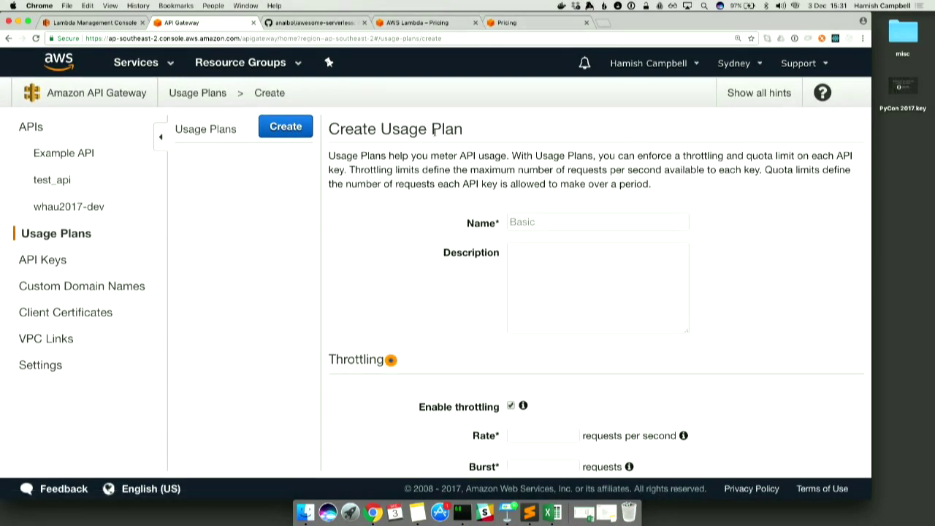
- Return to the test stage of test_api, view its invoke URL's response again in a new browser tab, and close the tab
{"action": "left_click", "coordinate": [51, 181]}
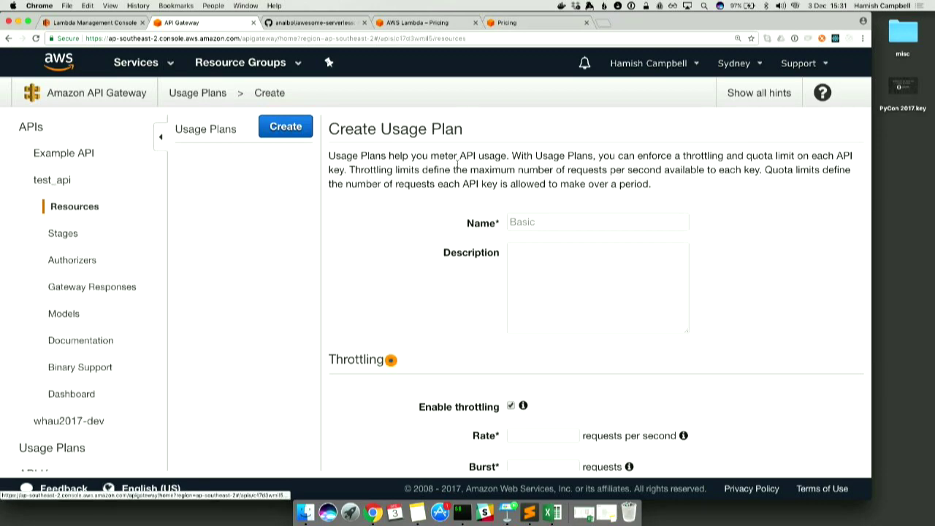
{"action": "left_click", "coordinate": [73, 209]}
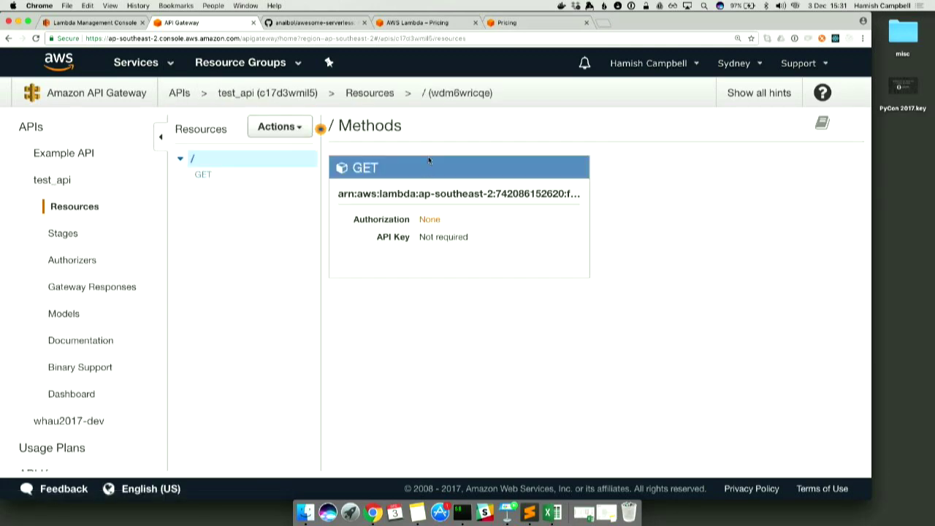
{"action": "left_click", "coordinate": [62, 235]}
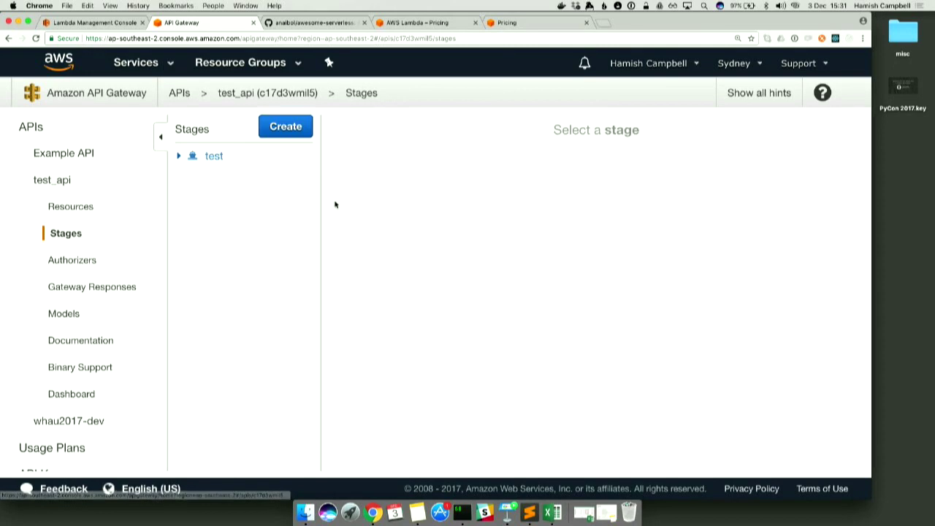
{"action": "left_click", "coordinate": [210, 156]}
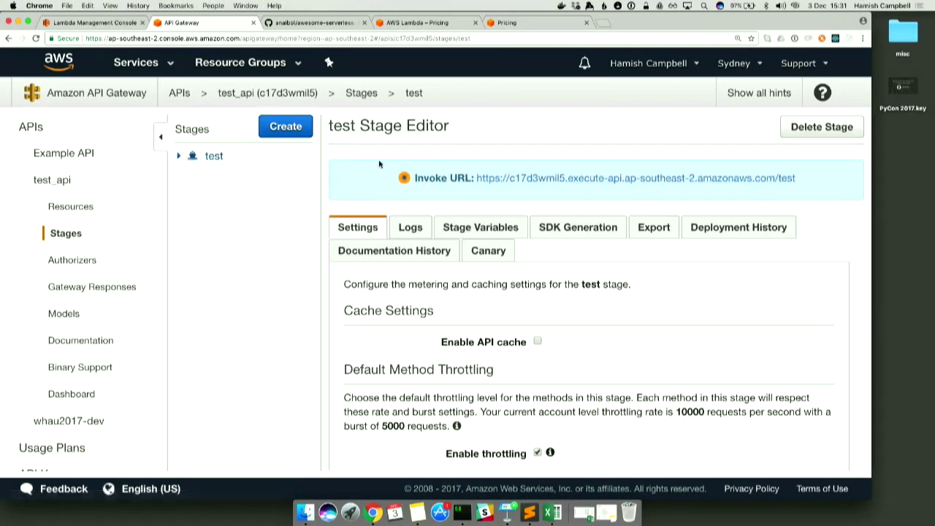
{"action": "right_click", "coordinate": [513, 182]}
{"action": "left_click", "coordinate": [537, 187]}
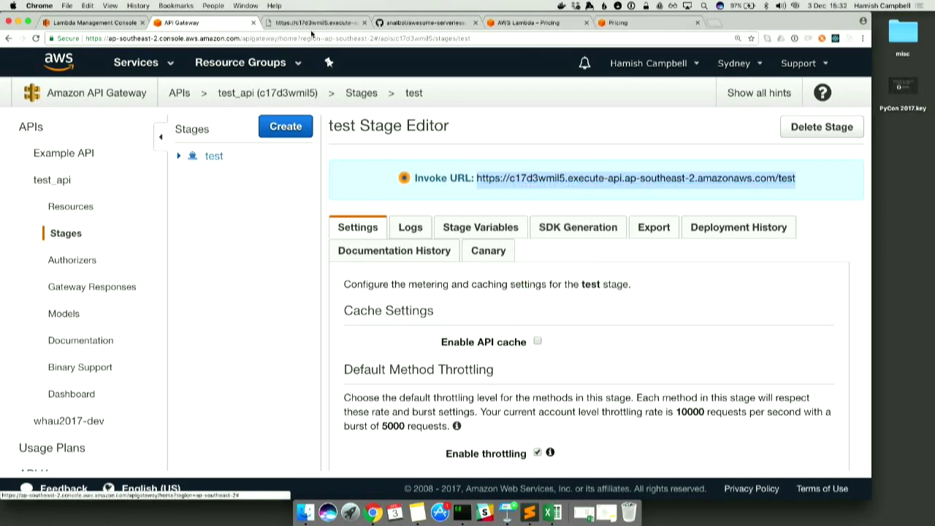
{"action": "left_click", "coordinate": [312, 25]}
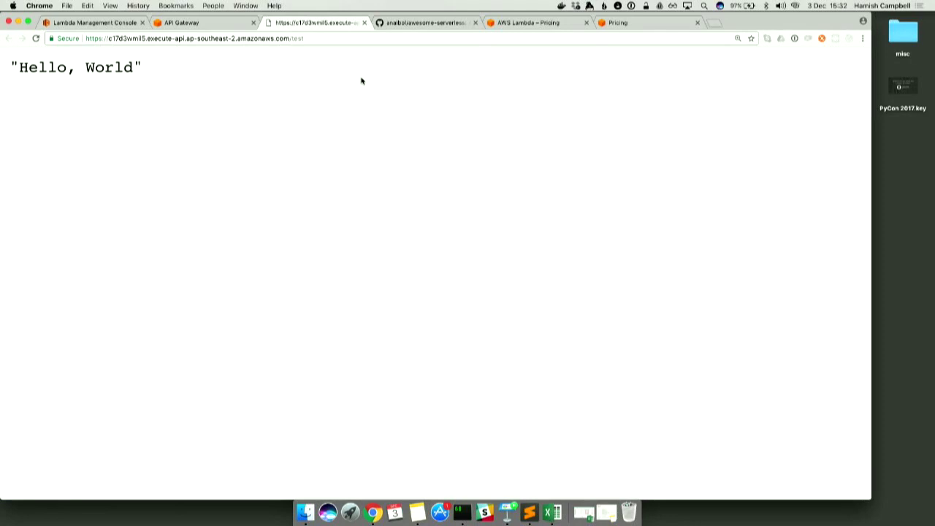
{"action": "left_click", "coordinate": [365, 22]}
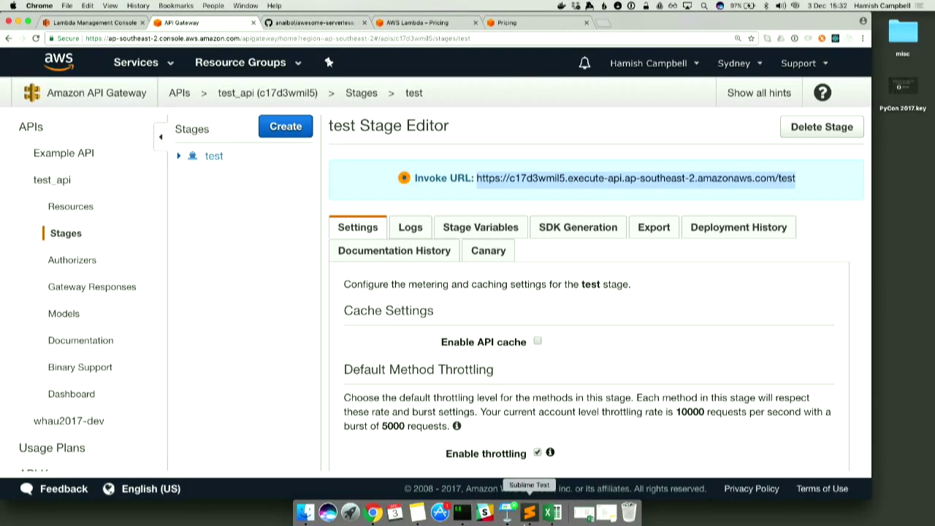